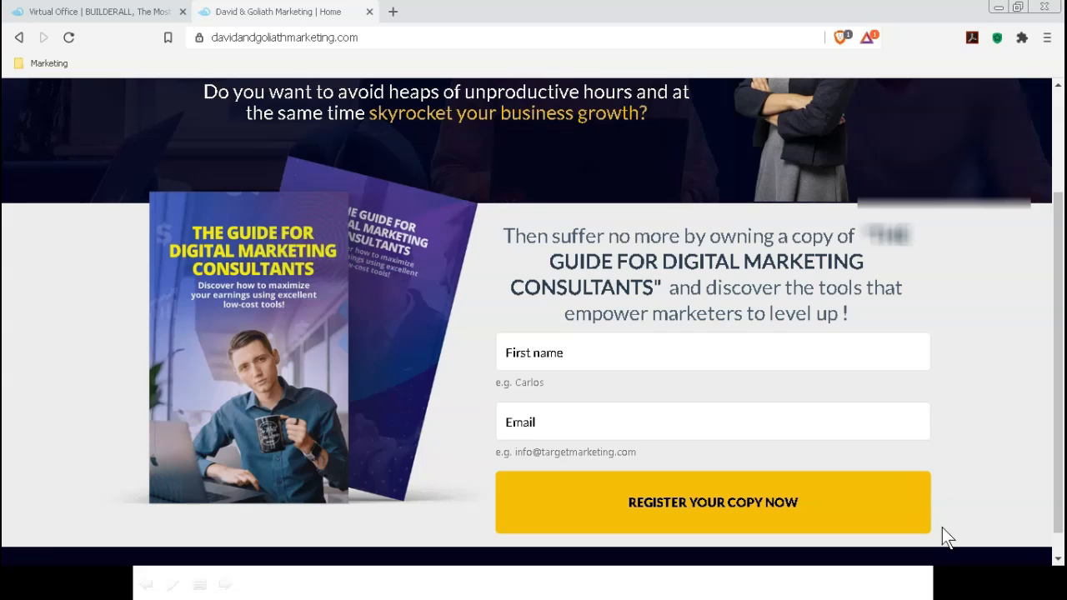
Open the list of sending domains in MailingBoss
{"action": "key", "text": "alt+Tab"}
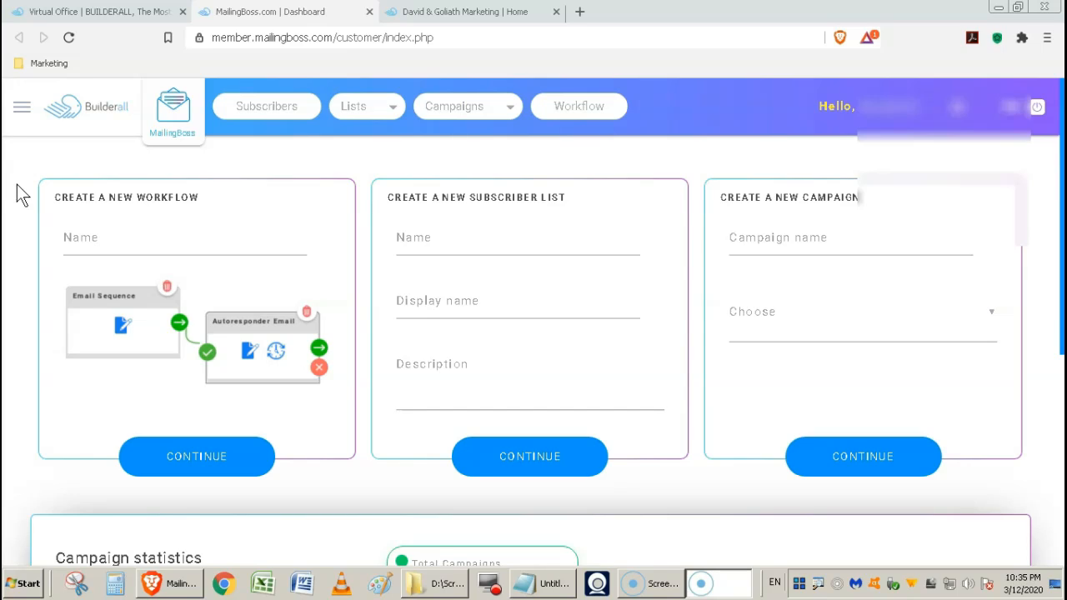
{"action": "left_click", "coordinate": [25, 109]}
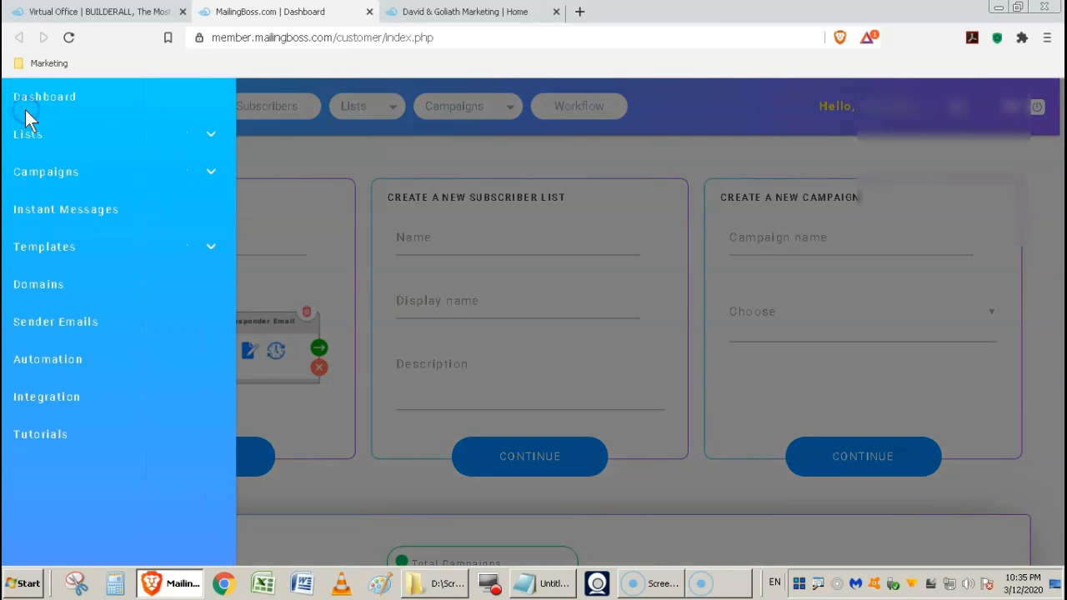
{"action": "left_click", "coordinate": [56, 299]}
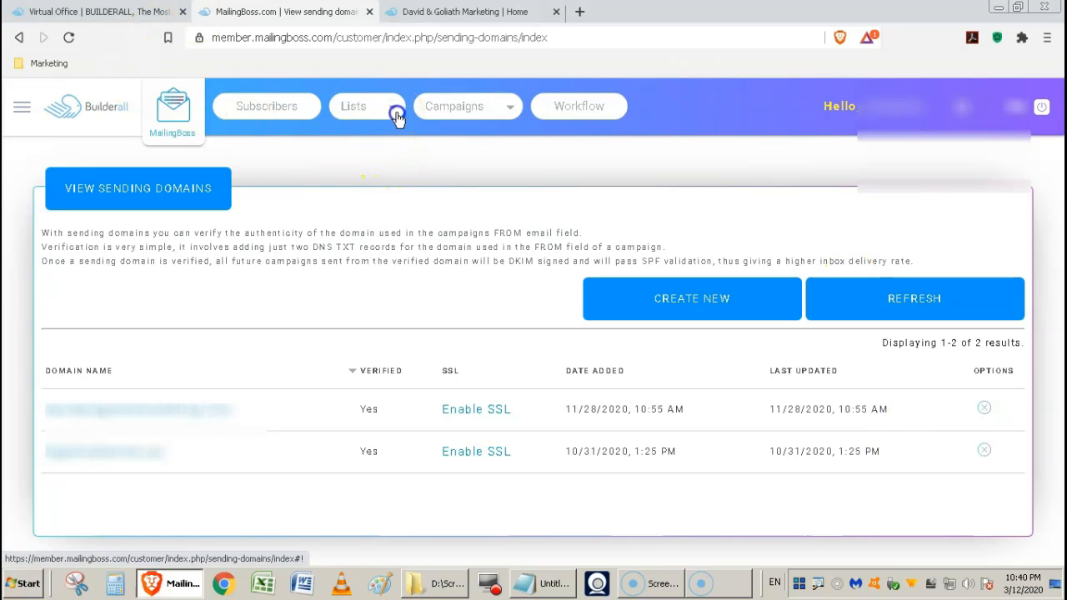
Delete the Demo store 1 list from the mailing lists and confirm its removal
{"action": "left_click", "coordinate": [366, 118]}
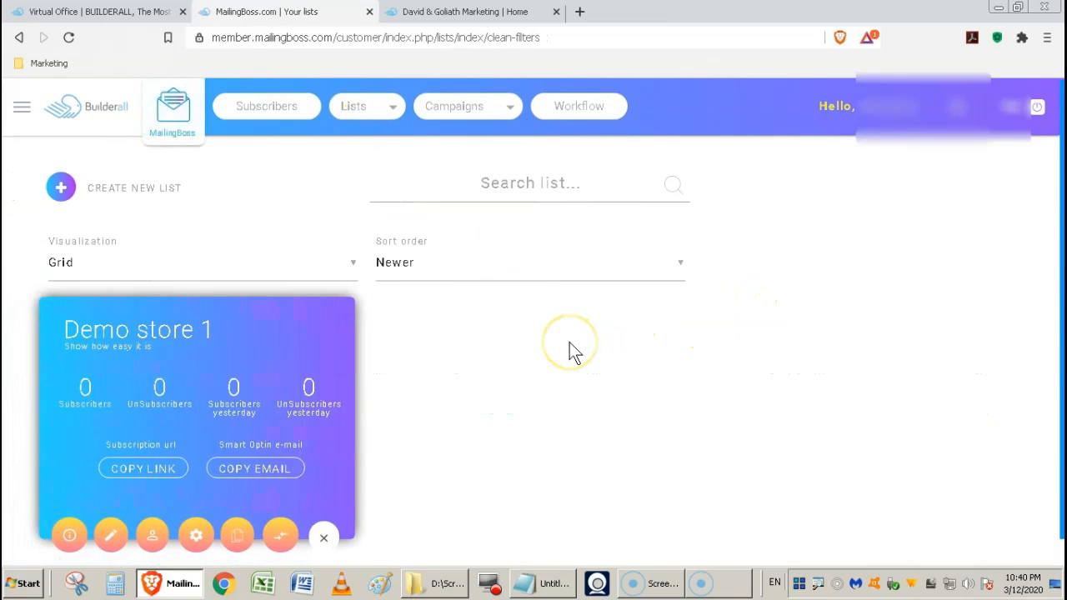
{"action": "scroll", "coordinate": [570, 342], "scroll_direction": "down", "scroll_amount": 1}
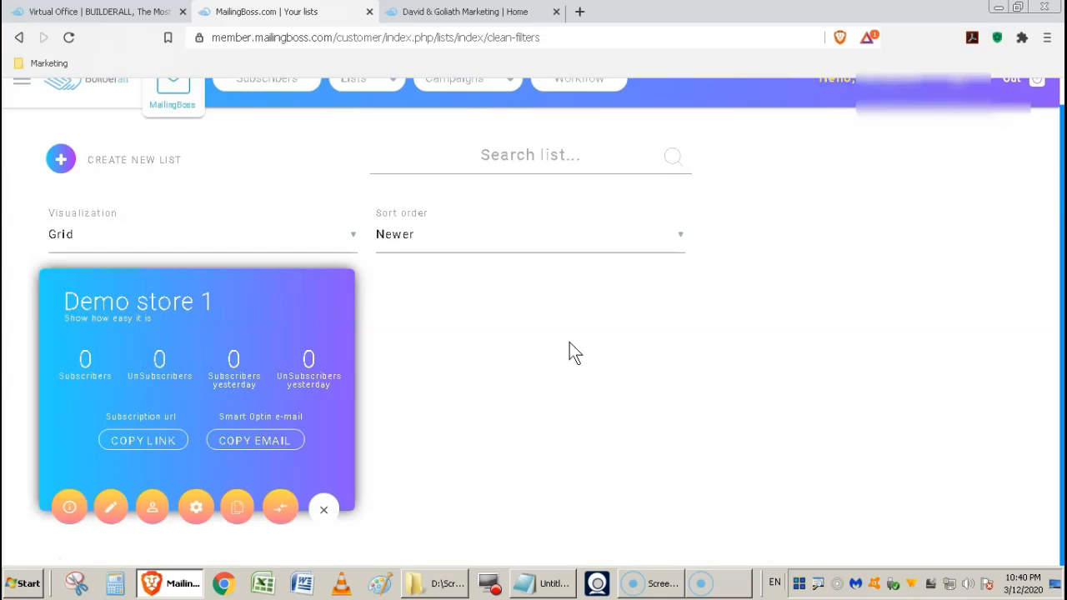
{"action": "left_click", "coordinate": [324, 514]}
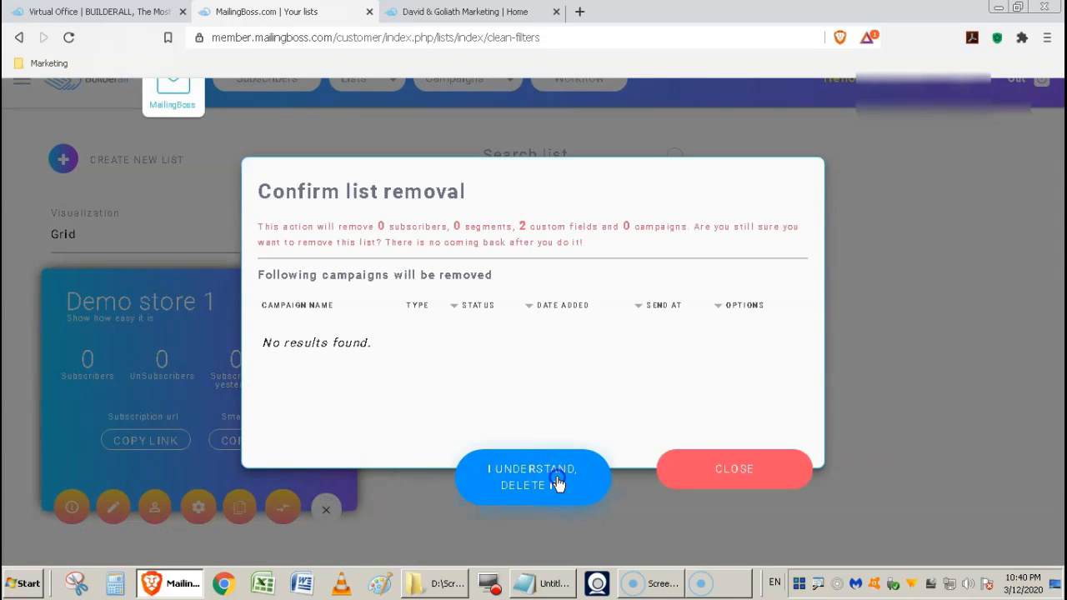
{"action": "left_click", "coordinate": [559, 485]}
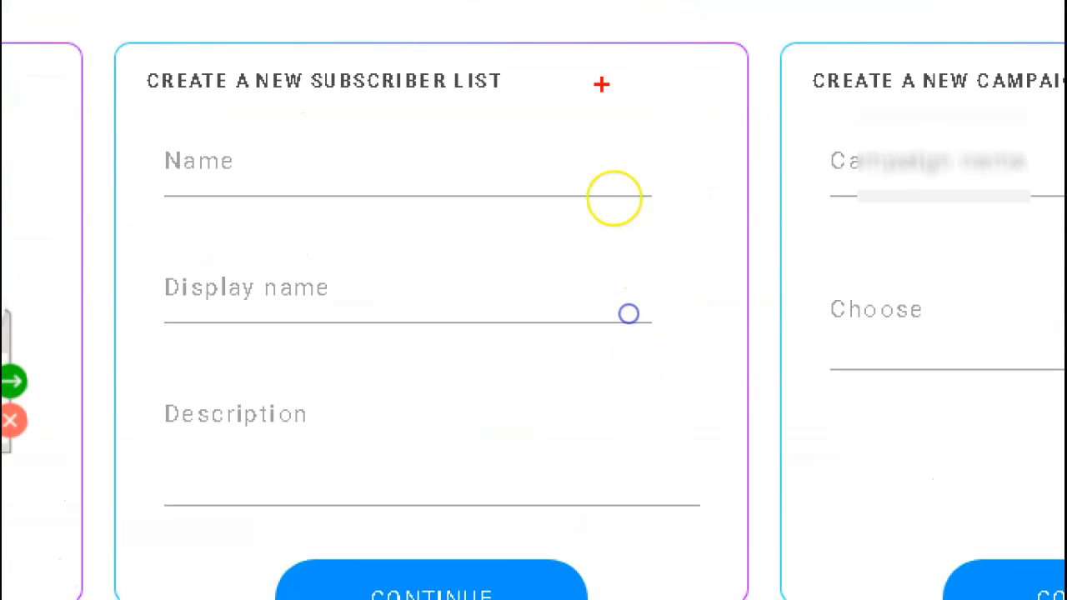
{"action": "mouse_move", "coordinate": [571, 52]}
{"action": "left_mouse_down"}
{"action": "mouse_move", "coordinate": [2, 235]}
{"action": "mouse_move", "coordinate": [614, 429]}
{"action": "mouse_move", "coordinate": [450, 5]}
{"action": "mouse_move", "coordinate": [389, 29]}
{"action": "left_mouse_up"}
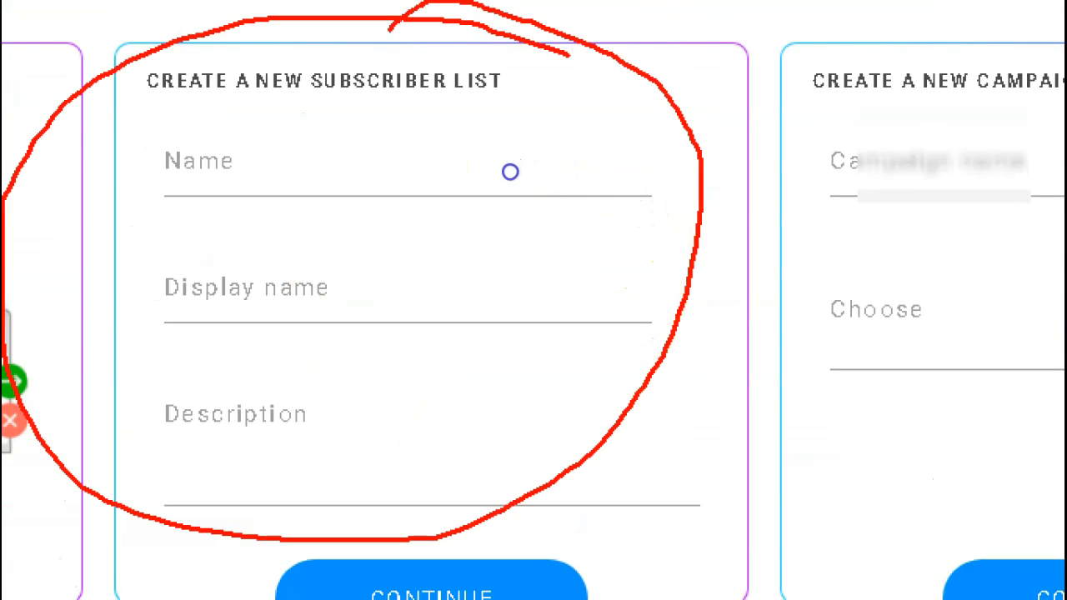
{"action": "key", "text": "Escape"}
{"action": "left_click", "coordinate": [719, 484]}
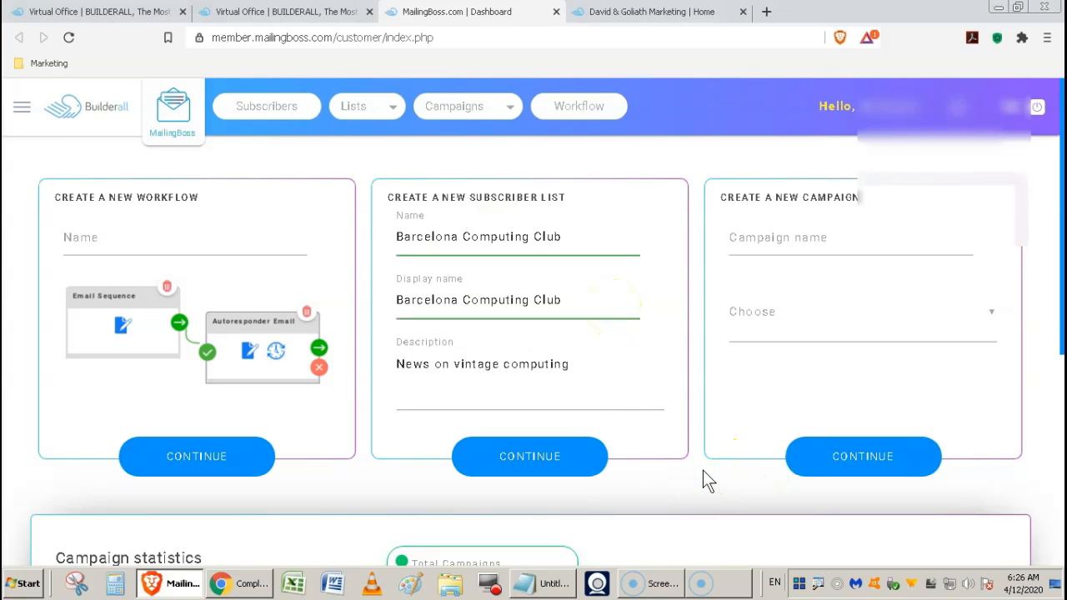
Submit a new subscriber list with name and display name "Barcelona Computing Club" and description "News on vintage computing"
{"action": "left_click", "coordinate": [459, 255]}
{"action": "left_click_drag", "start_coordinate": [573, 299], "coordinate": [396, 301]}
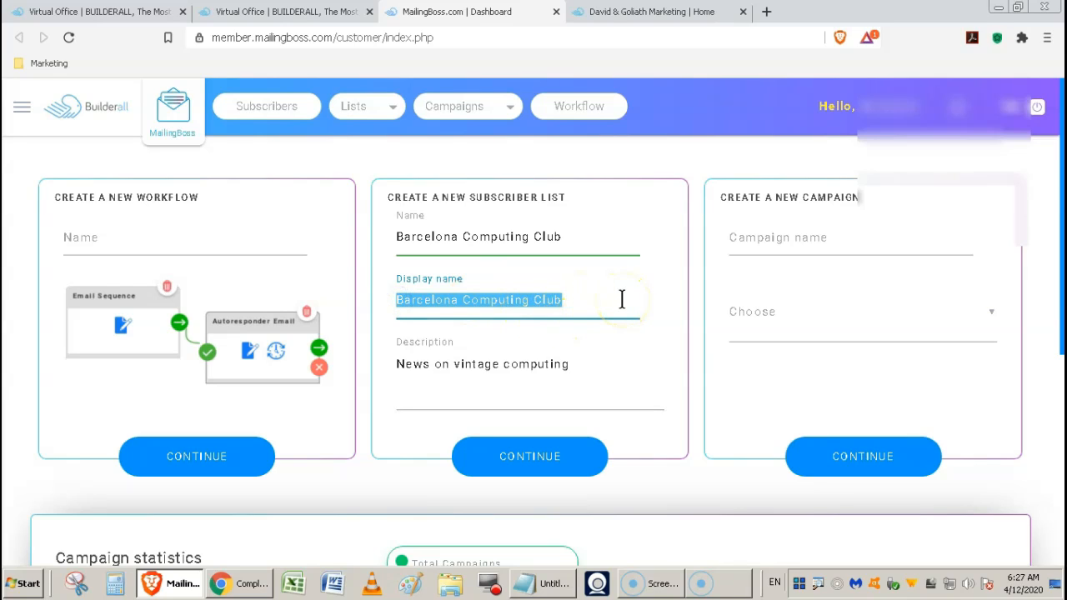
{"action": "left_click_drag", "start_coordinate": [597, 365], "coordinate": [393, 366]}
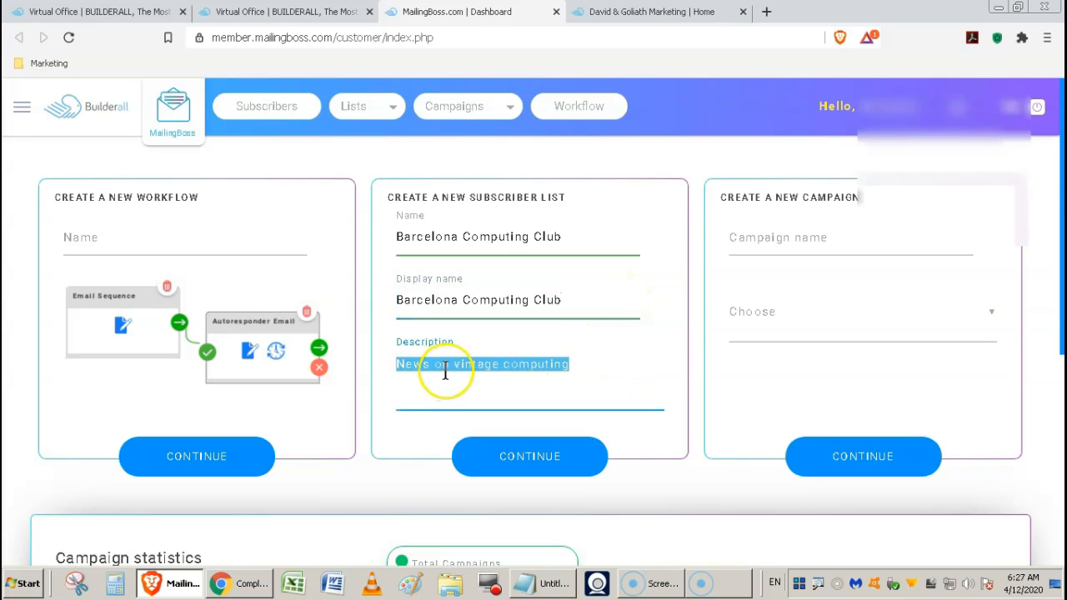
{"action": "left_click", "coordinate": [574, 366]}
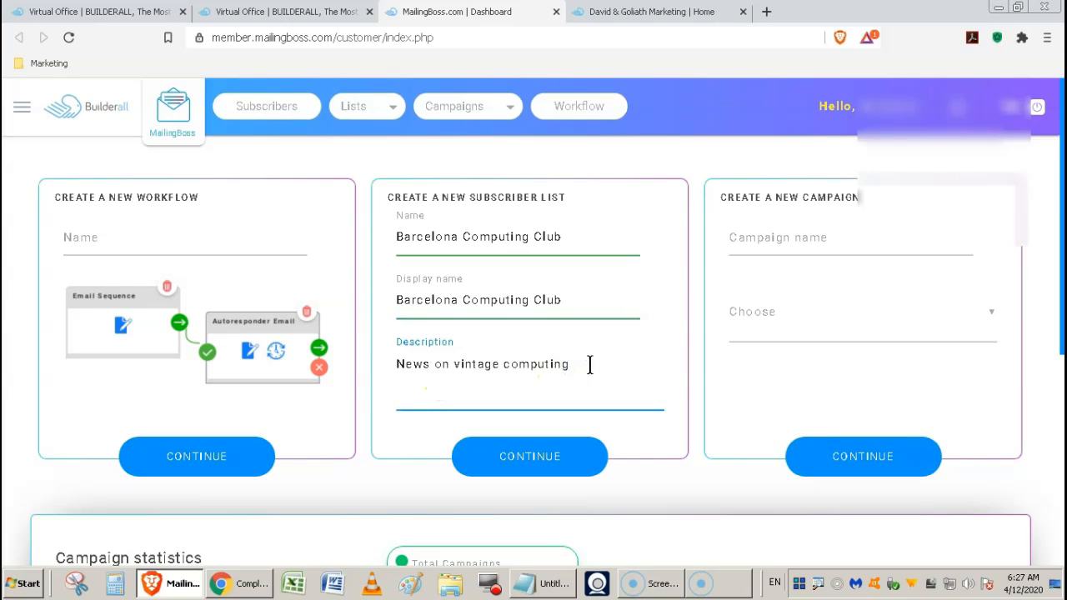
{"action": "left_click", "coordinate": [538, 459]}
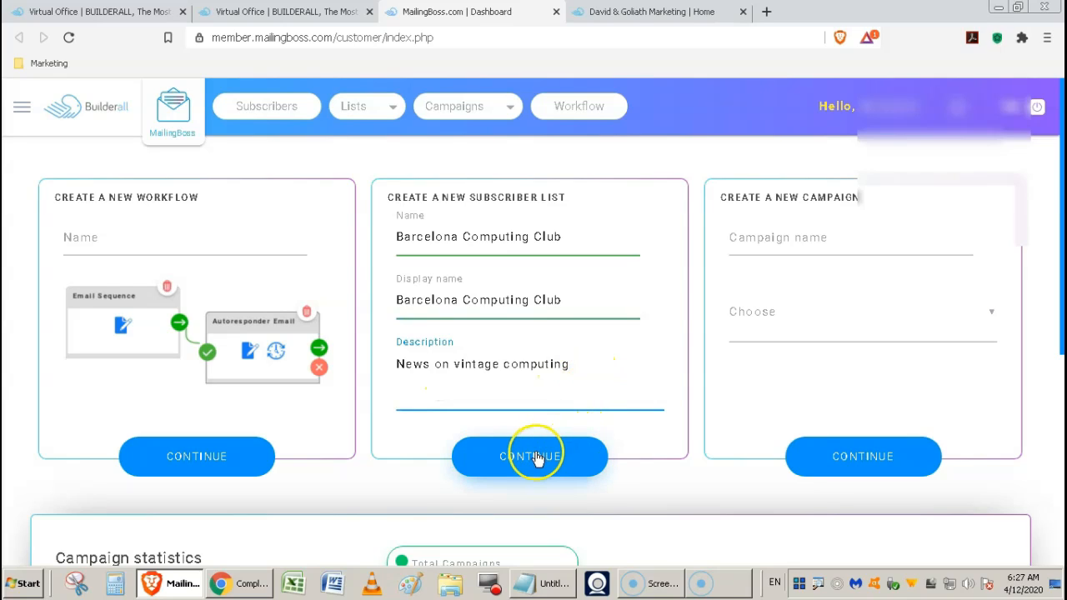
{"action": "left_click", "coordinate": [534, 456]}
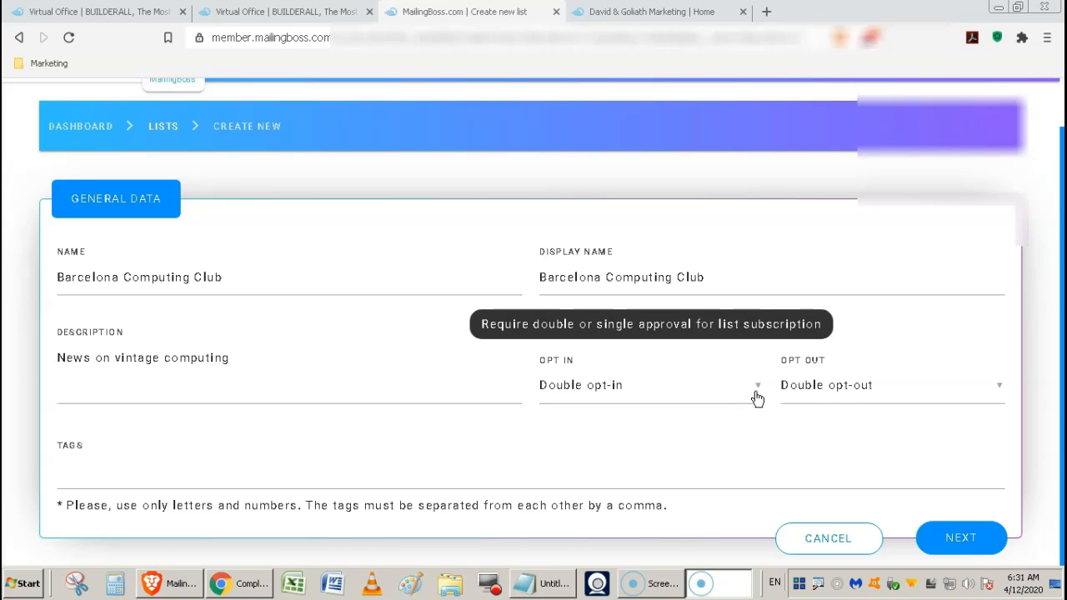
Keep Double opt-in for joining the list and set the opt-out to Single opt-out
{"action": "left_click", "coordinate": [757, 385]}
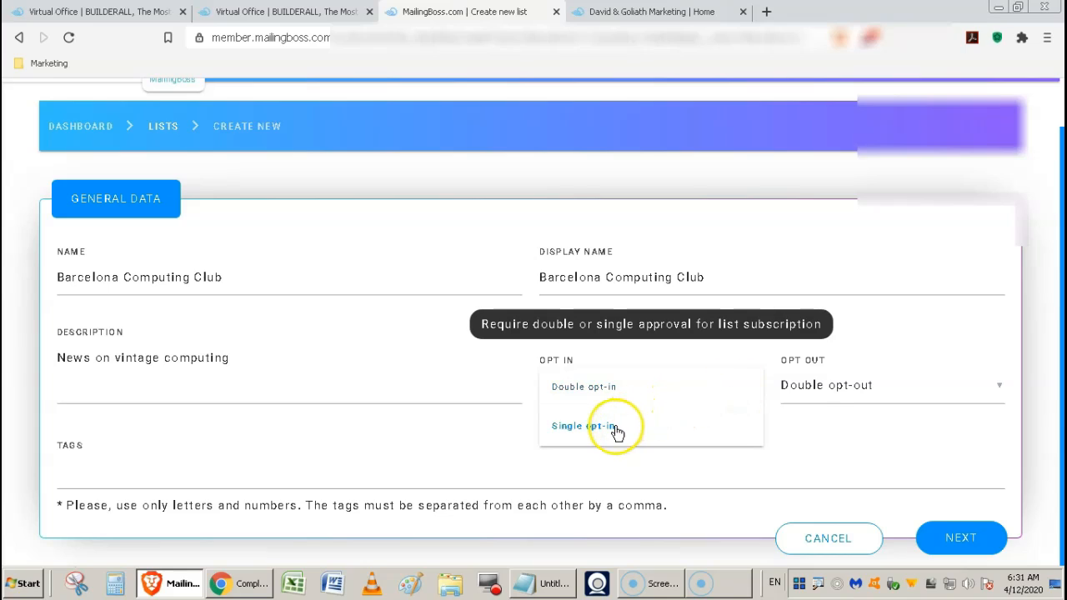
{"action": "left_click", "coordinate": [713, 457]}
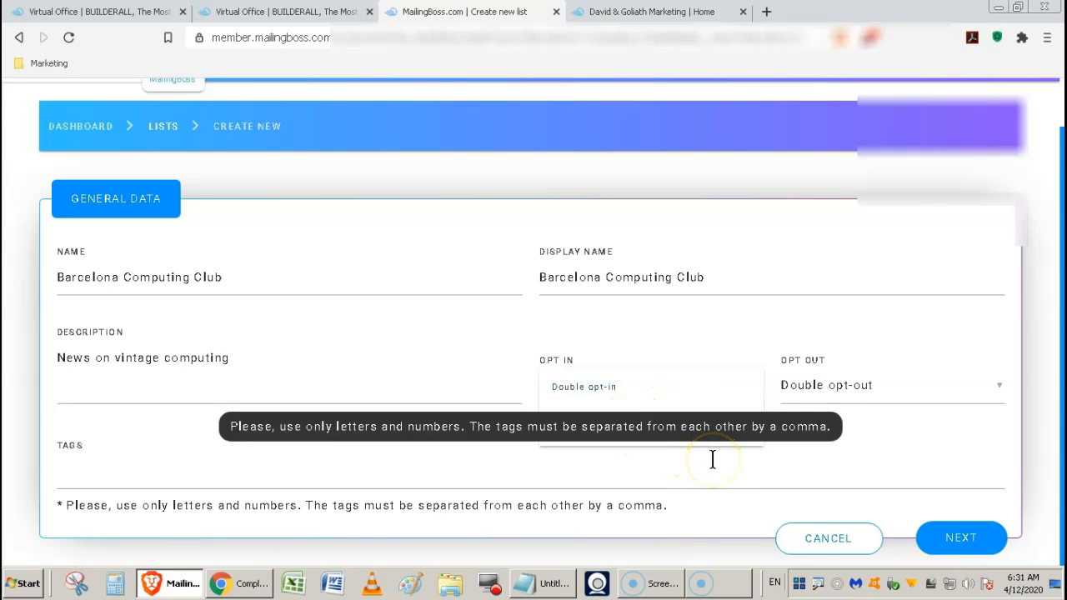
{"action": "left_click", "coordinate": [1006, 395]}
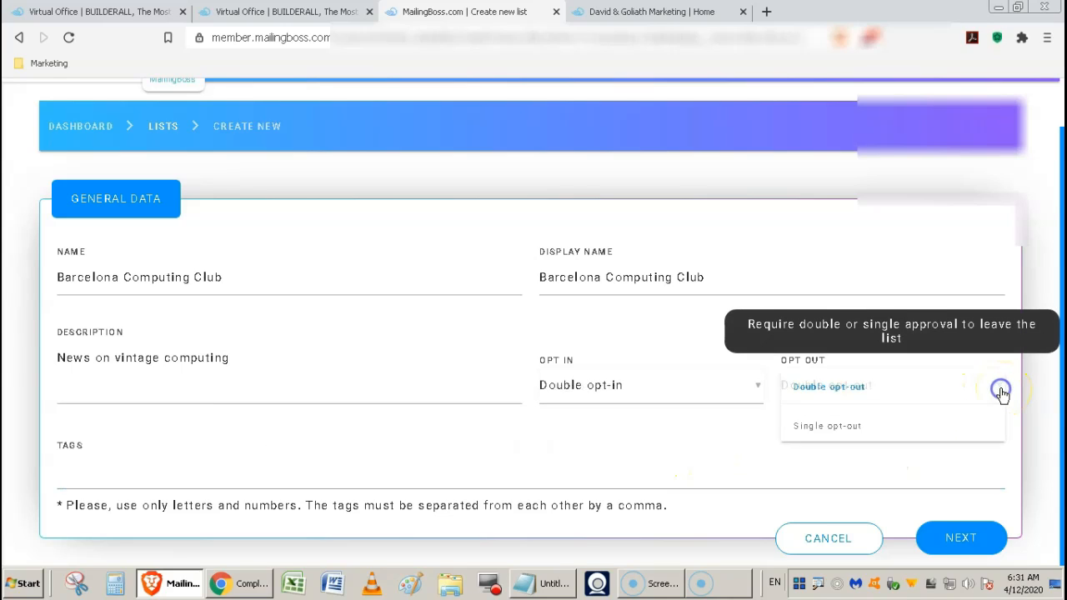
{"action": "left_click", "coordinate": [852, 427]}
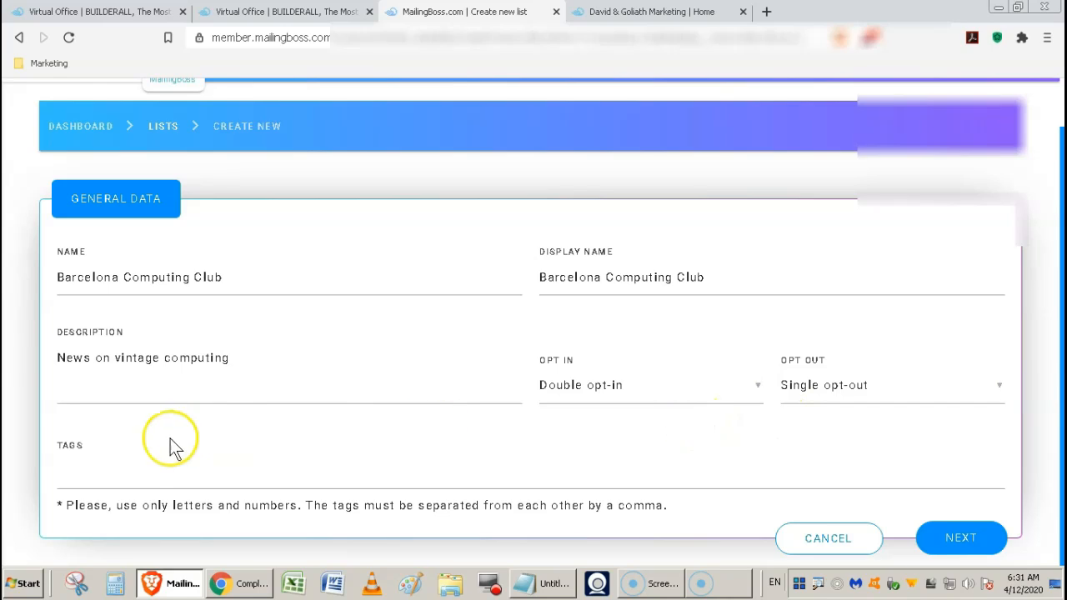
Add the tag NEWLETTER to the list and continue to the custom fields
{"action": "left_click", "coordinate": [121, 469]}
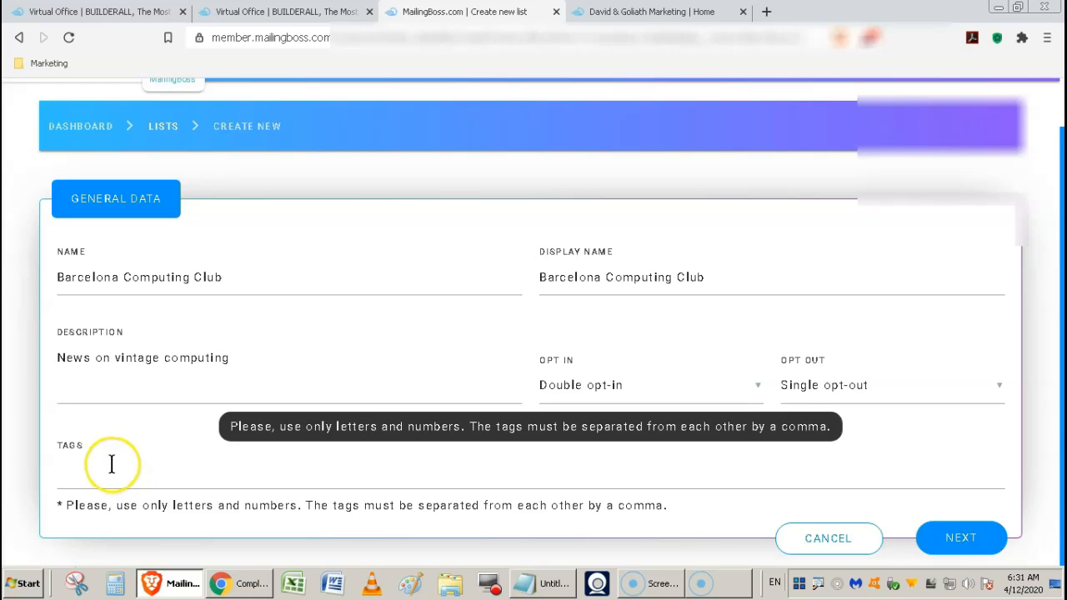
{"action": "left_click", "coordinate": [97, 475]}
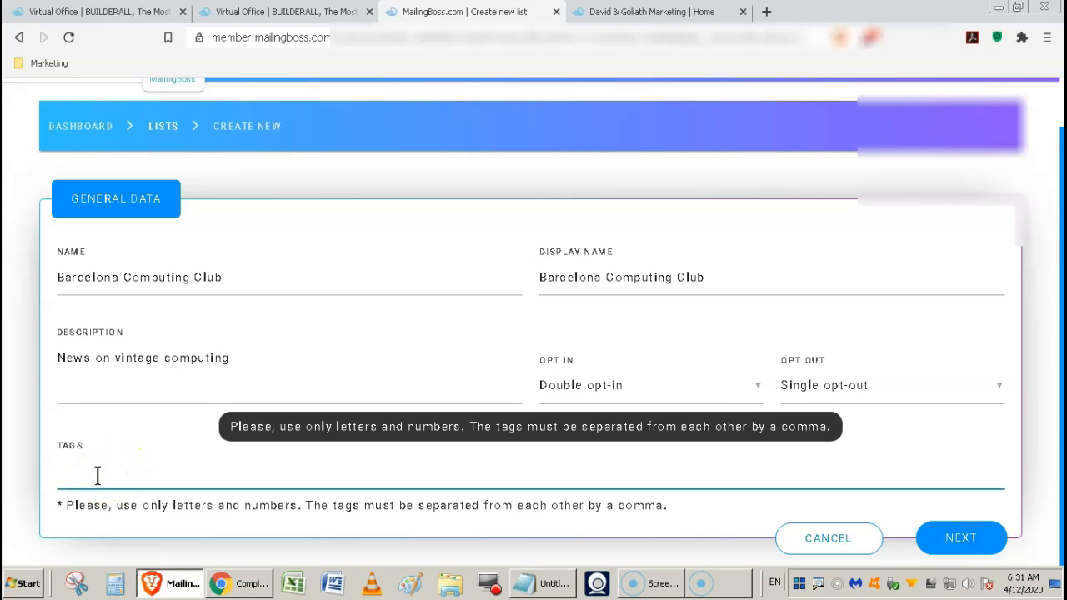
{"action": "left_click", "coordinate": [346, 478]}
{"action": "left_click", "coordinate": [345, 478]}
{"action": "type", "text": "NEWLETTER"}
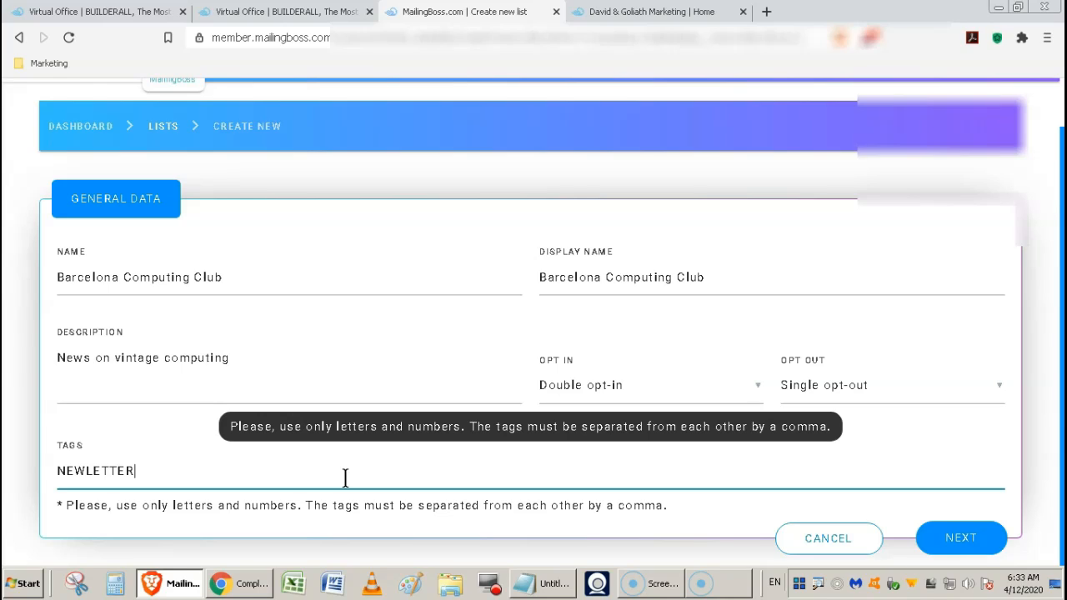
{"action": "left_click", "coordinate": [961, 538]}
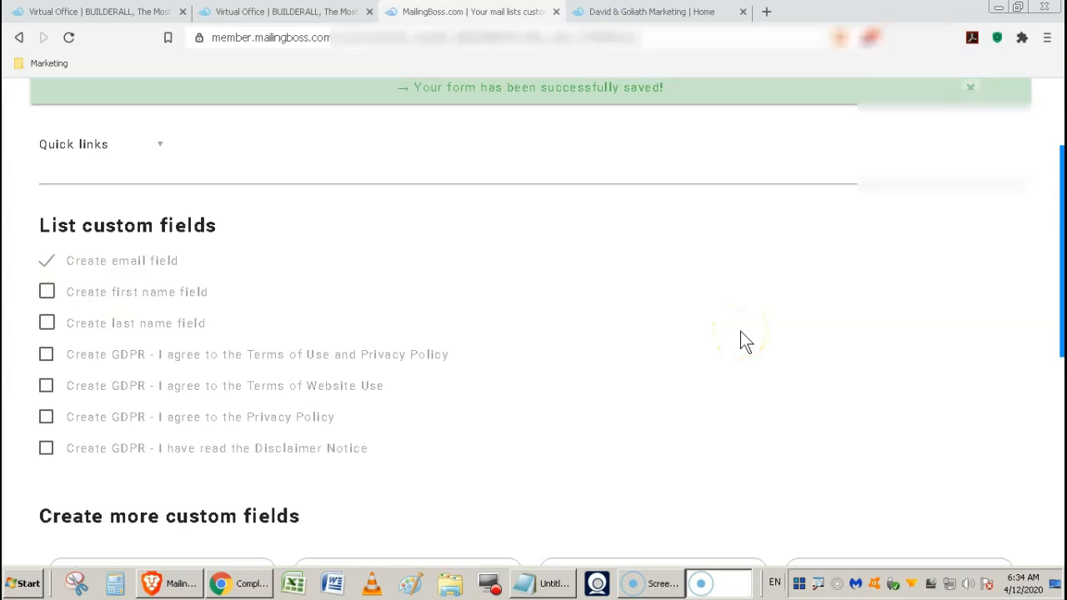
Include a first name field in the list's custom fields and save the changes
{"action": "left_click", "coordinate": [47, 293]}
{"action": "scroll", "coordinate": [945, 328], "scroll_direction": "down", "scroll_amount": 5}
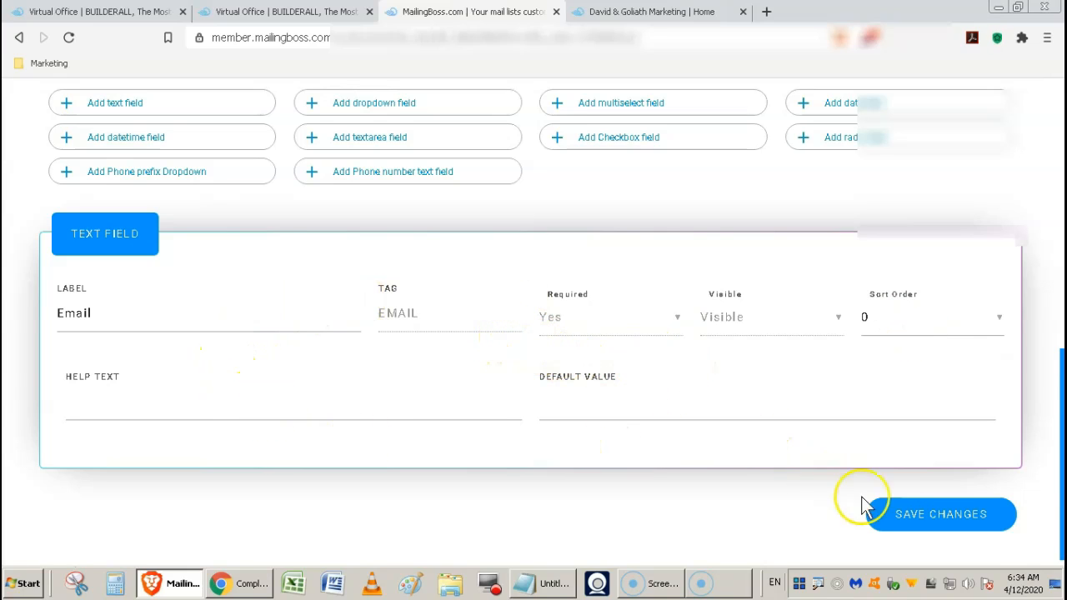
{"action": "left_click", "coordinate": [942, 522]}
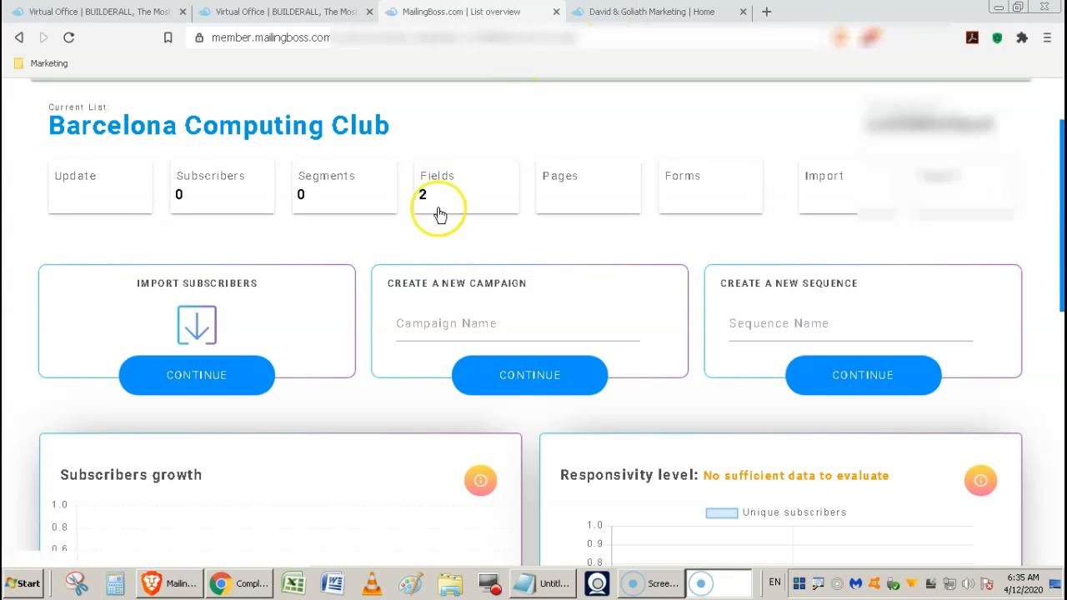
Set the Email field's sort order to 1 in the Barcelona Computing Club list's fields and save the changes
{"action": "left_click", "coordinate": [482, 213]}
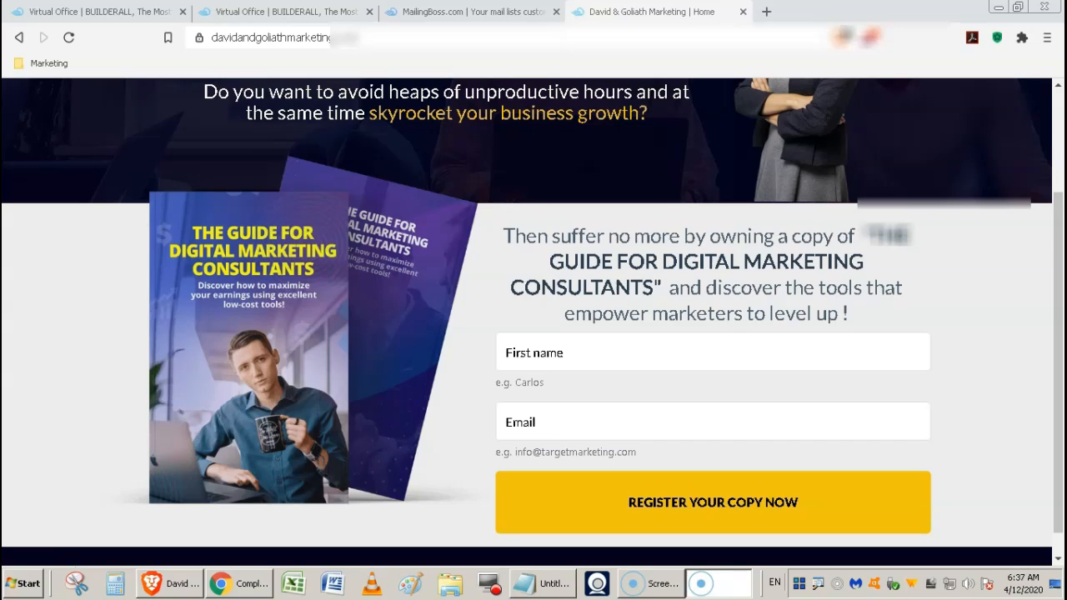
{"action": "left_click", "coordinate": [1011, 467]}
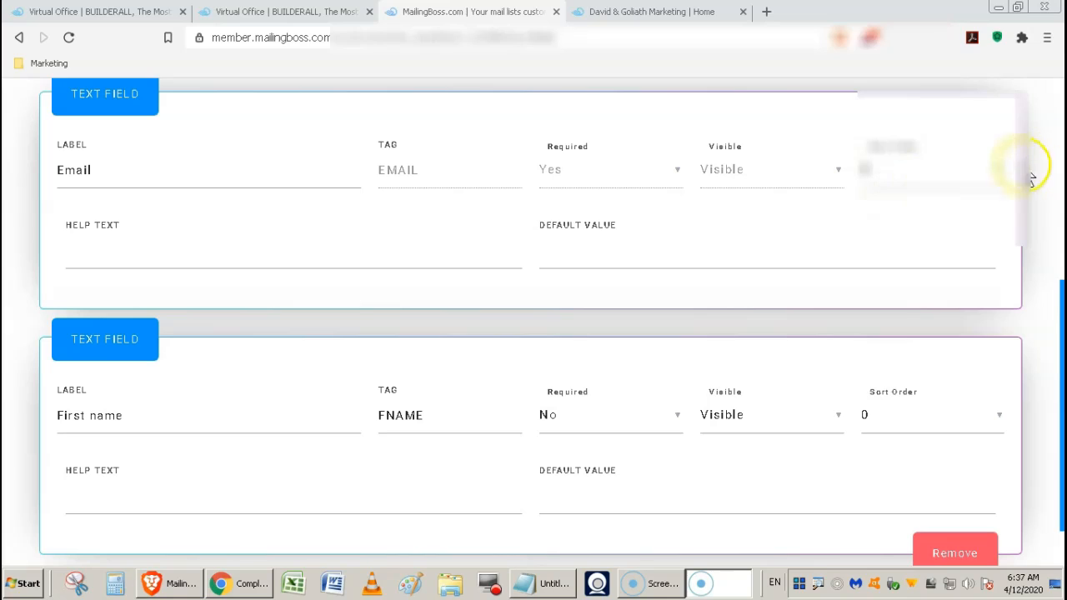
{"action": "left_click", "coordinate": [999, 175]}
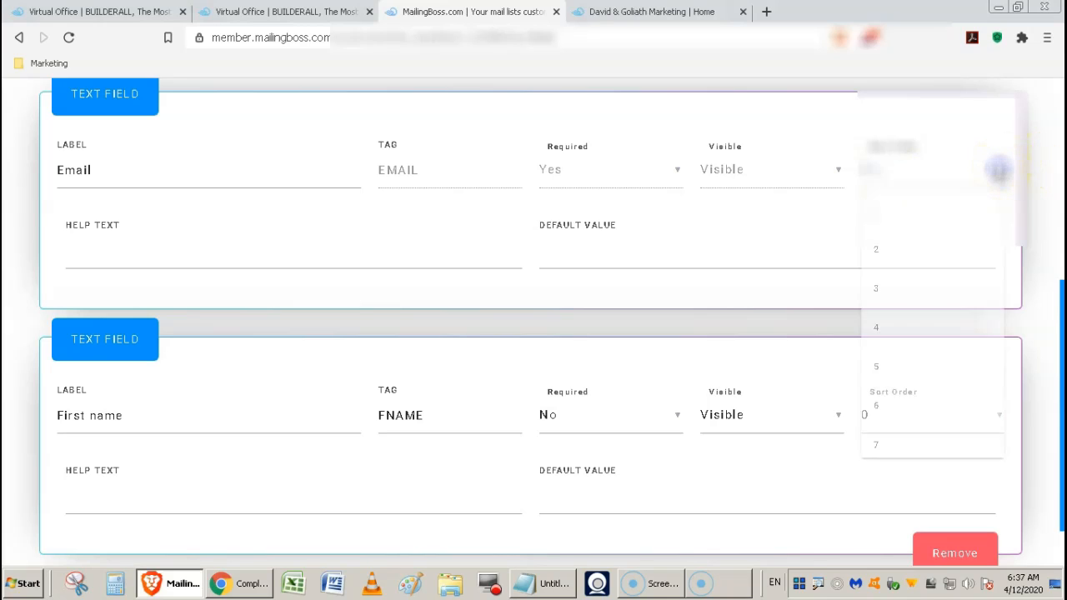
{"action": "left_click", "coordinate": [880, 211]}
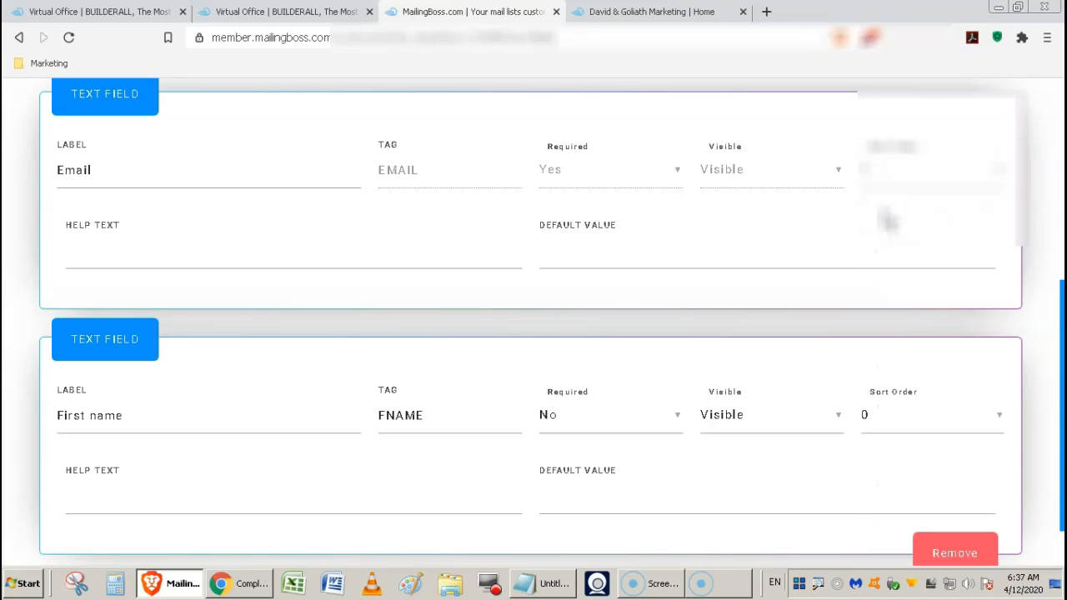
{"action": "scroll", "coordinate": [889, 221], "scroll_direction": "down", "scroll_amount": 1}
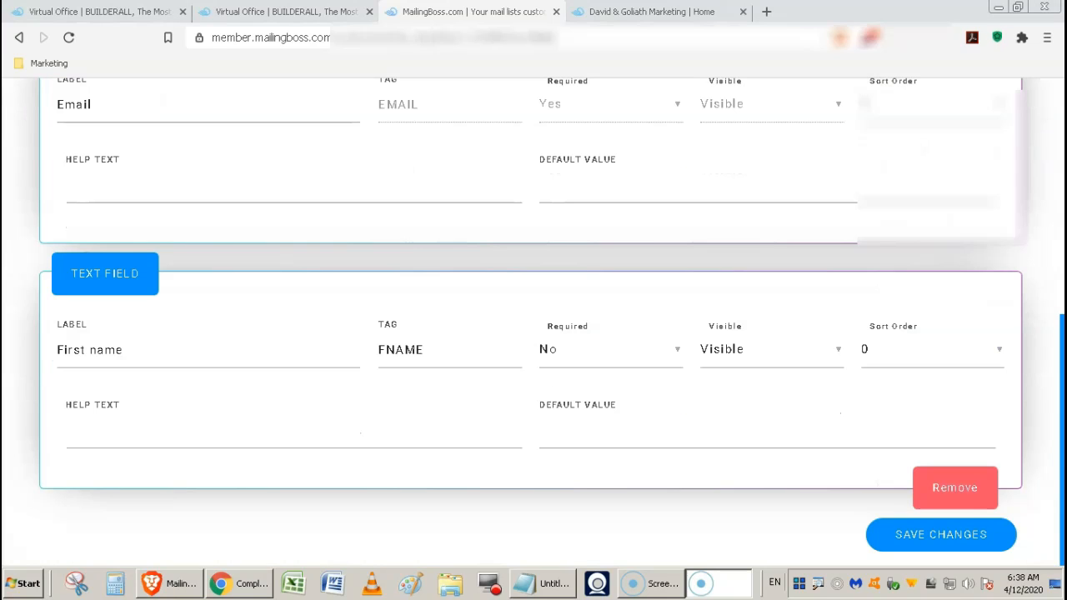
{"action": "left_click", "coordinate": [972, 546]}
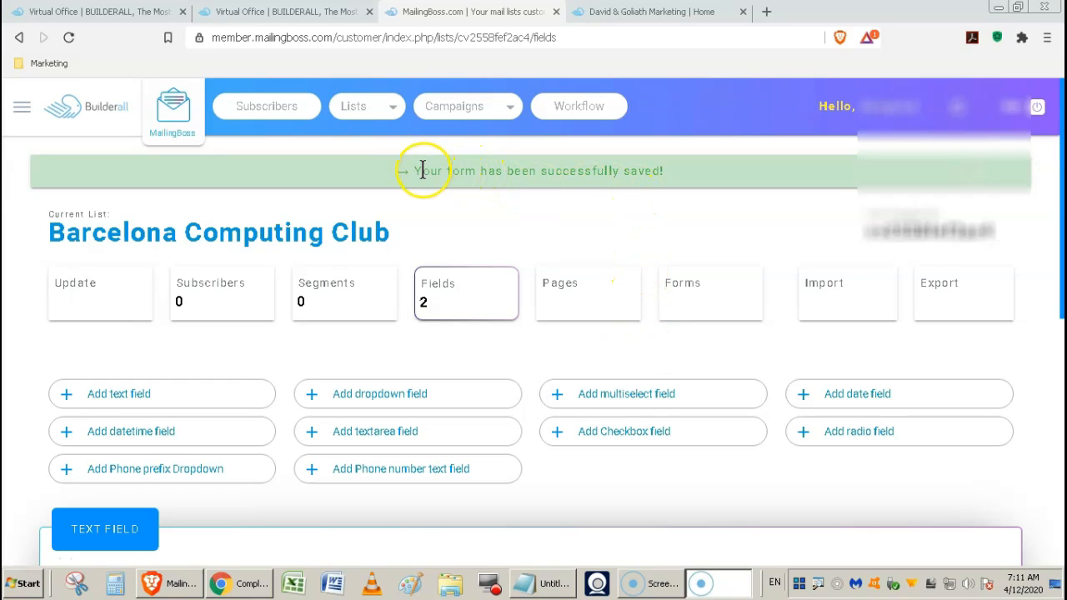
{"action": "left_click_drag", "start_coordinate": [410, 174], "coordinate": [668, 170]}
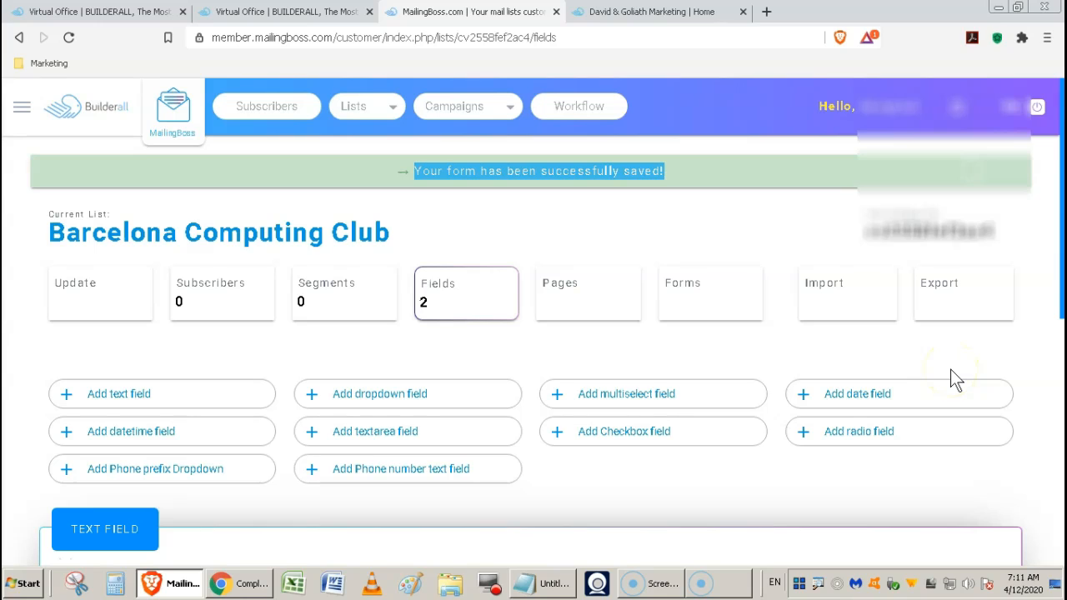